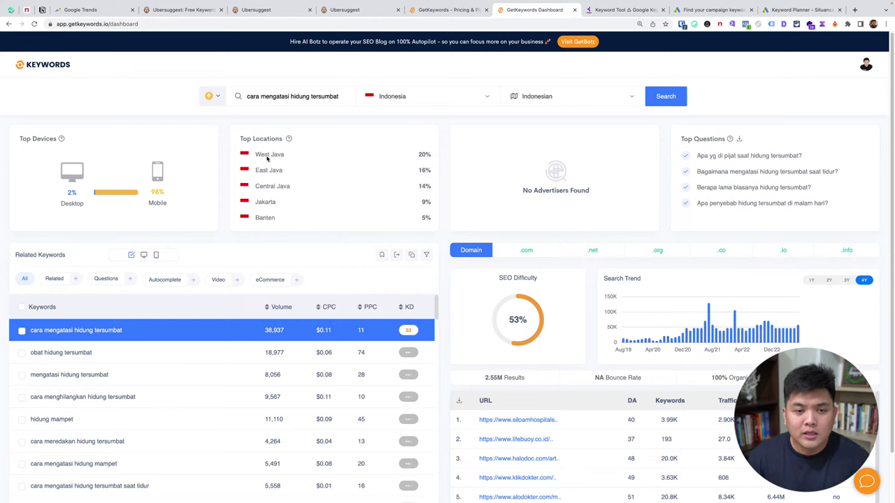
# Examine the keyword's Top Locations breakdown in GetKeywords, from West Java through East Java to Central Java
pyautogui.moveTo(255, 154); pyautogui.dragTo(296, 155)
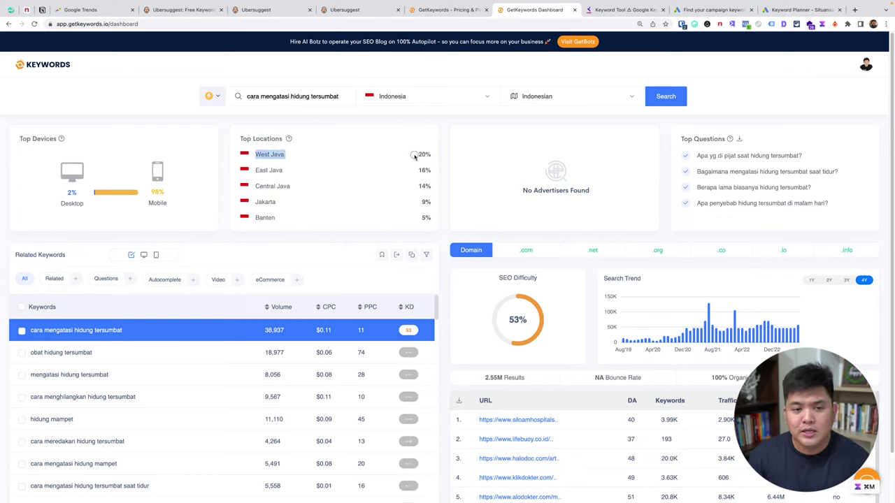
pyautogui.moveTo(253, 172); pyautogui.dragTo(367, 167)
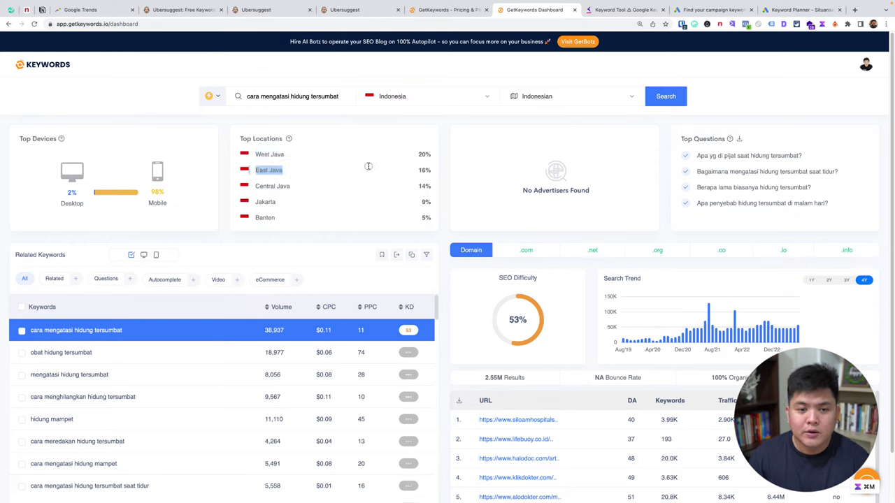
pyautogui.moveTo(257, 186); pyautogui.dragTo(398, 183)
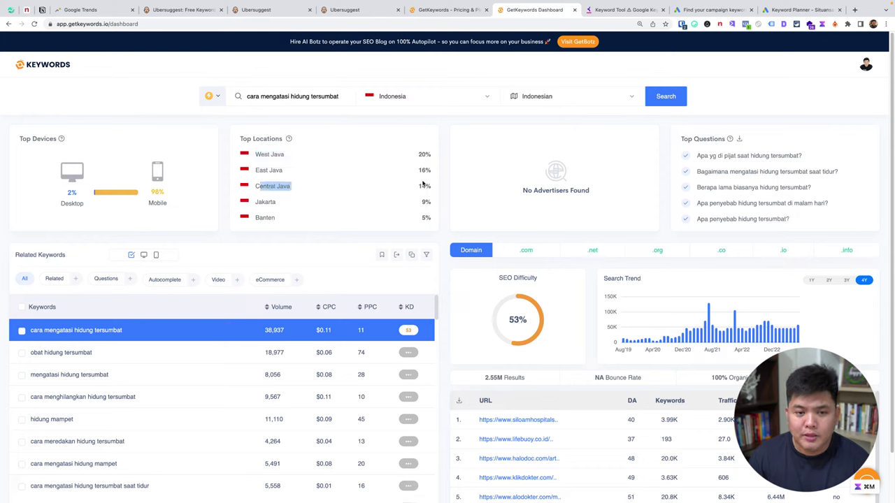
pyautogui.click(311, 213)
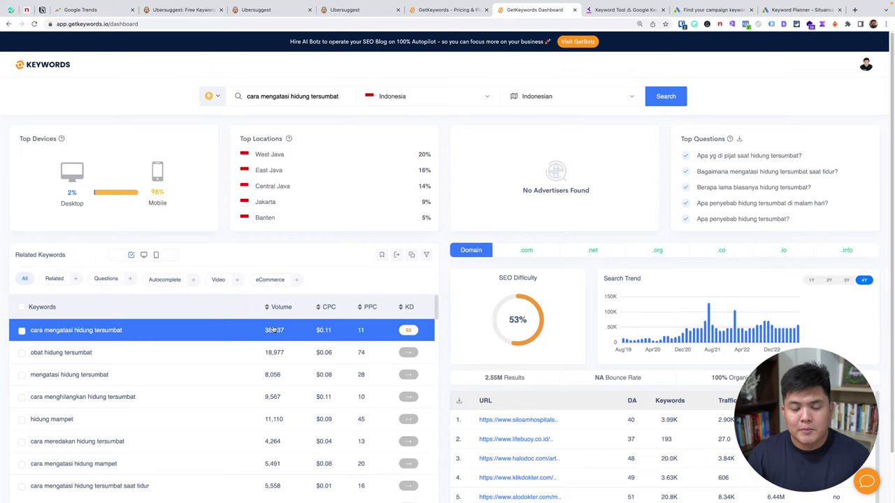
# Compare the search volume and SEO difficulty in the Ubersuggest keyword overview with the GetKeywords dashboard
pyautogui.click(342, 10)
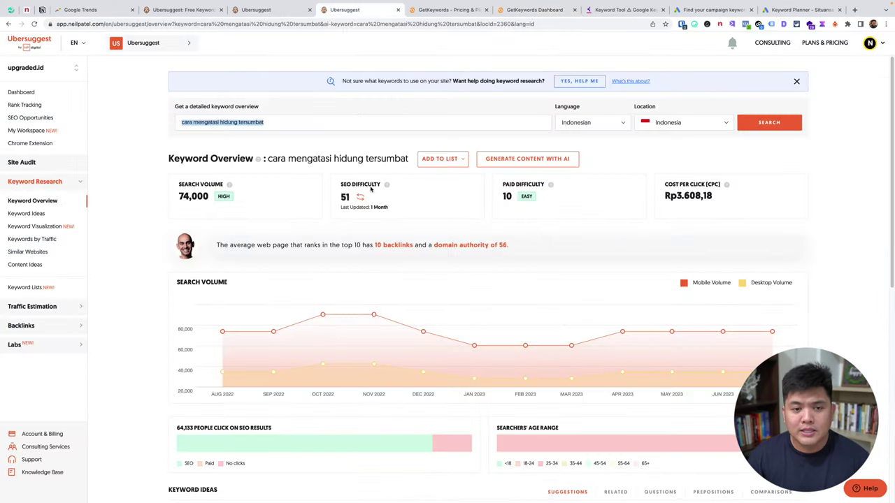
pyautogui.click(321, 161)
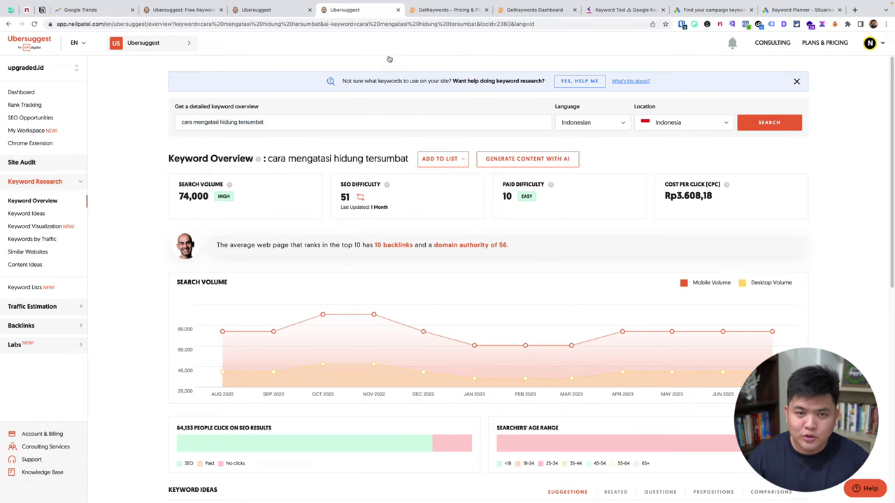
pyautogui.click(532, 10)
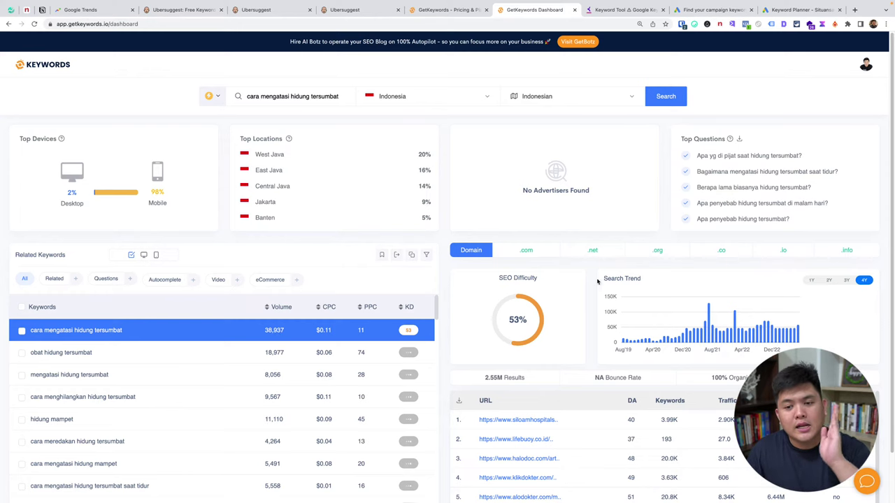
# View the keyword's search trend over one, two, three and four years in turn
pyautogui.click(812, 280)
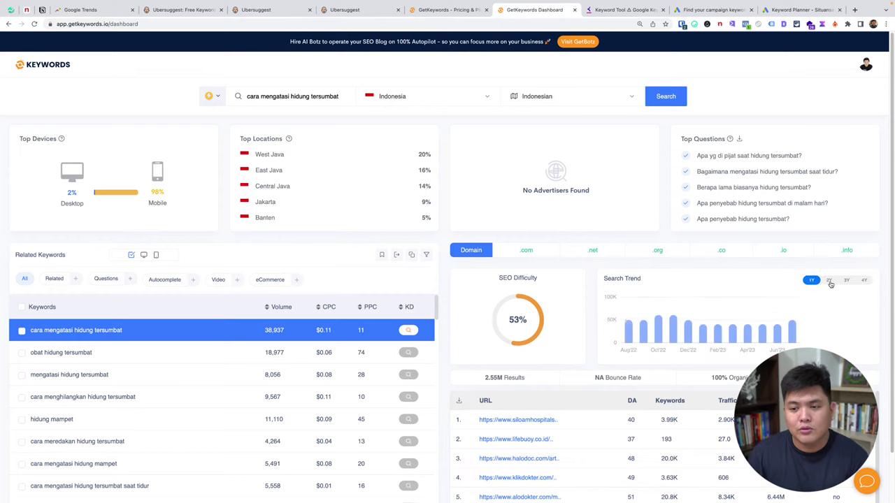
pyautogui.click(828, 281)
pyautogui.click(846, 280)
pyautogui.click(865, 280)
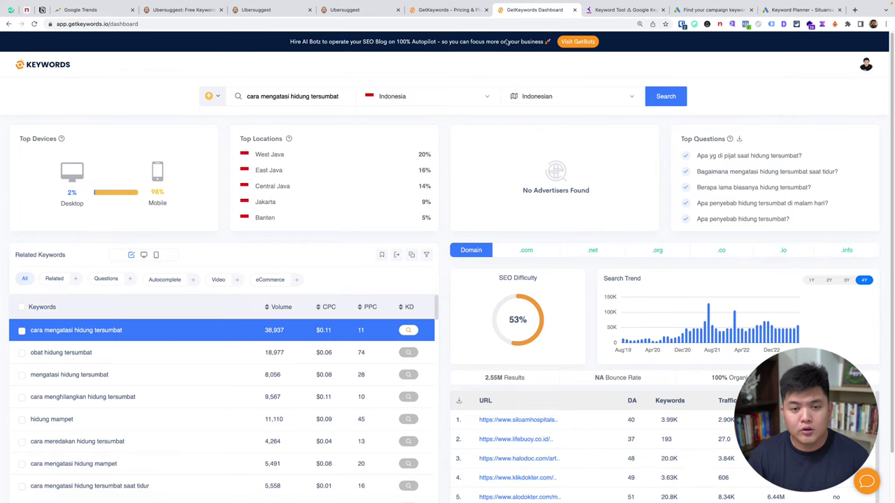
# Review the Keyword Ideas and Content Ideas tables in Ubersuggest, then return to the GetKeywords dashboard
pyautogui.click(360, 11)
pyautogui.scroll(-5, 364, 233)
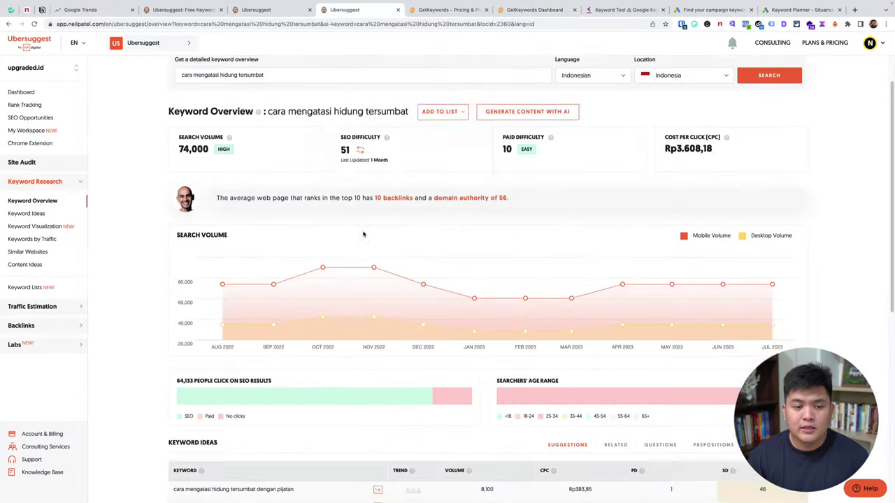
pyautogui.scroll(-1, 364, 233)
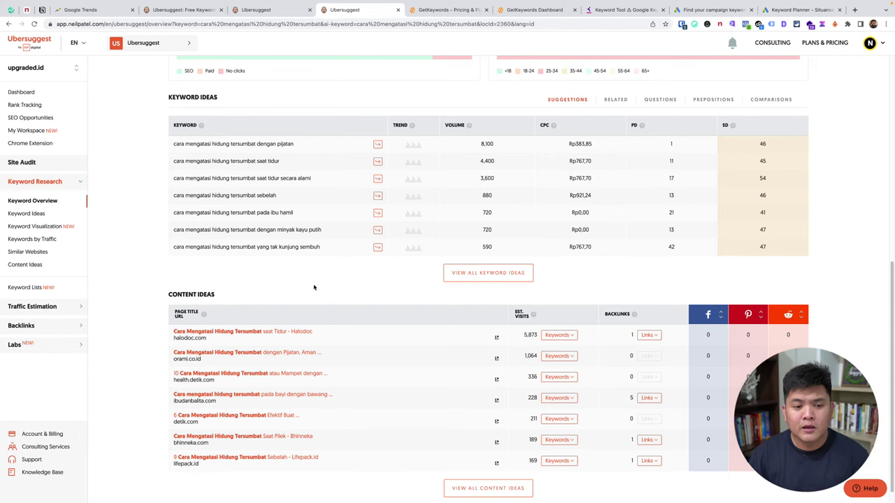
pyautogui.click(530, 10)
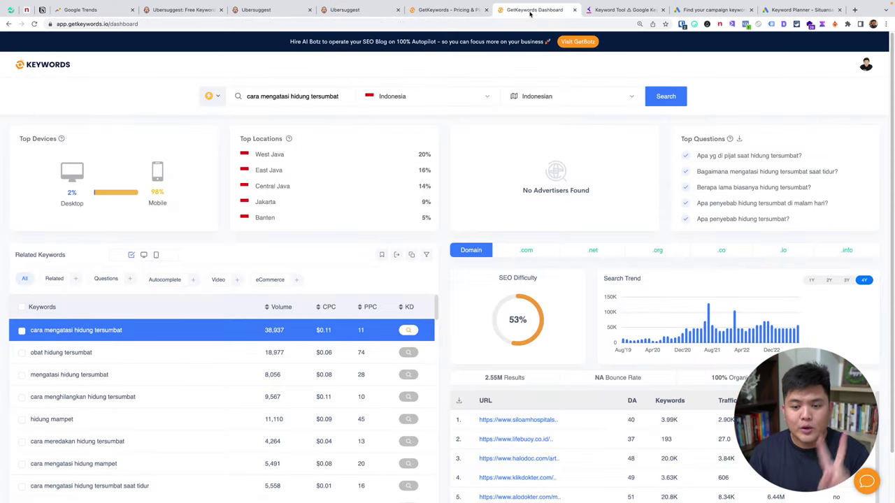
# Copy the search phrase "cara mengatasi hidung tersumbat" from the Ubersuggest keyword overview
pyautogui.click(346, 10)
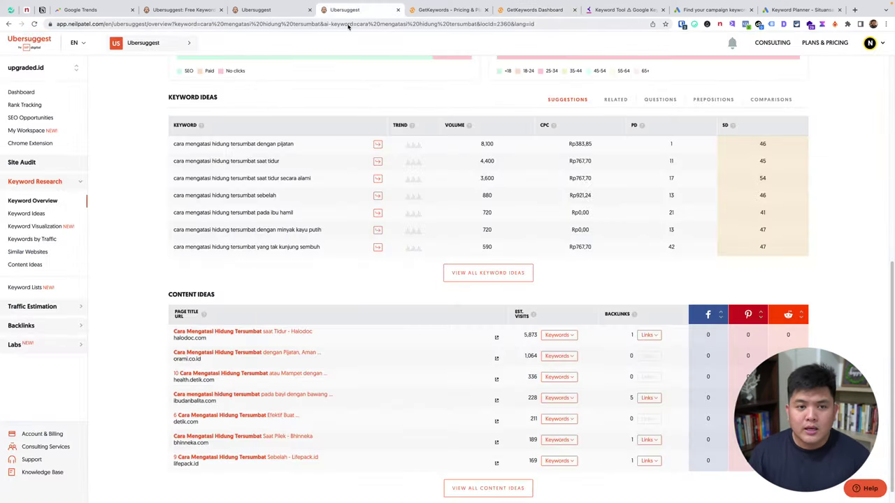
pyautogui.scroll(6, 391, 91)
pyautogui.tripleClick(267, 122)
pyautogui.hotkey('ctrl', 'c')
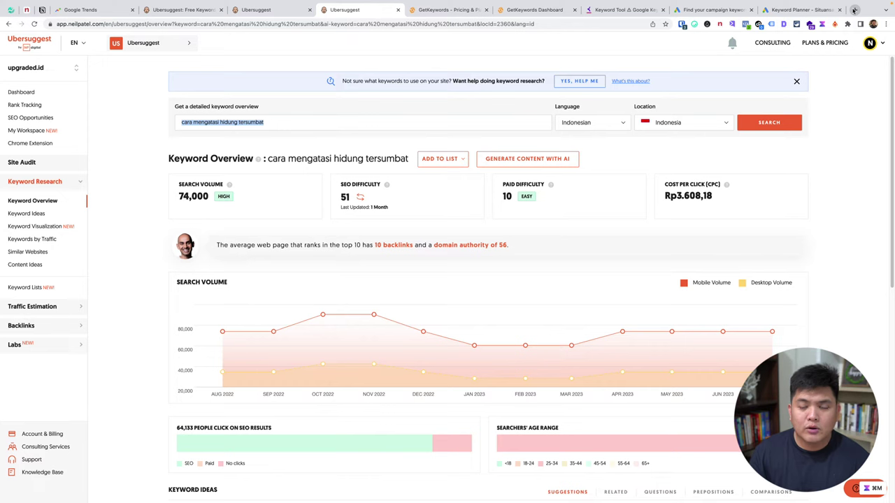
# Go back from Google Trends to Google Search, search for "cara mengatasi hidung tersumbat" and review the ranking pages
pyautogui.click(70, 10)
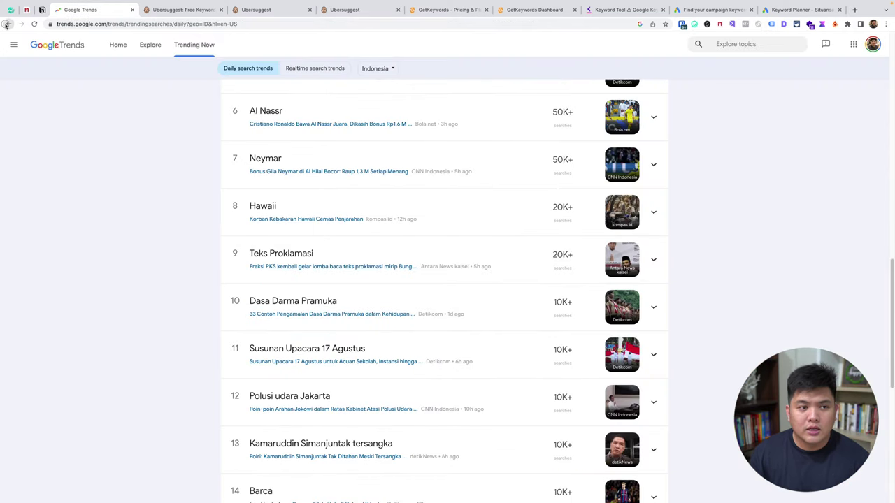
pyautogui.click(6, 24)
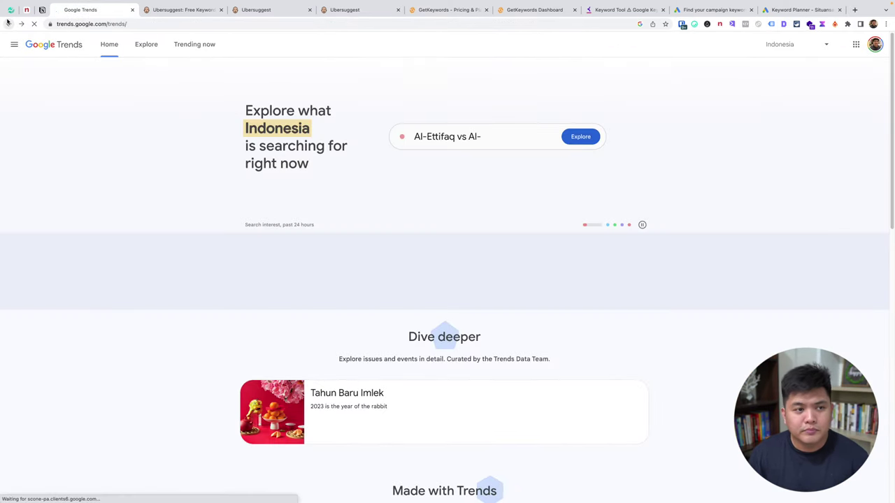
pyautogui.click(7, 23)
pyautogui.tripleClick(205, 54)
pyautogui.hotkey('ctrl', 'v')
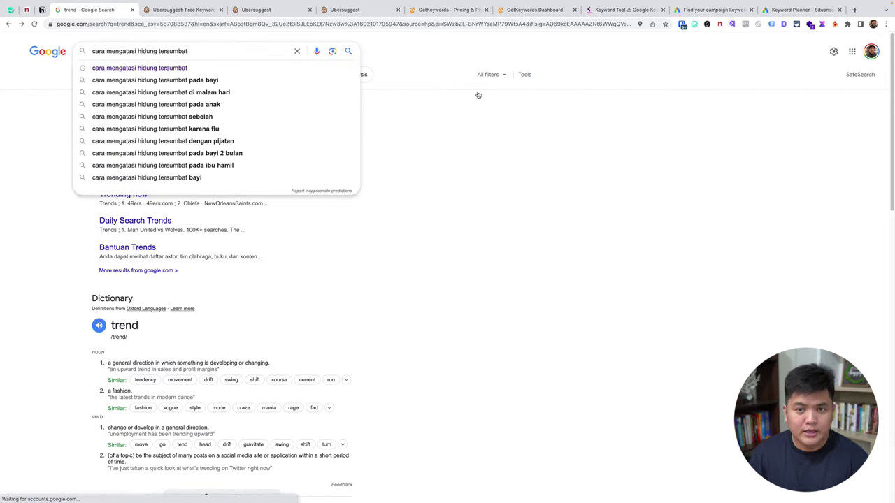
pyautogui.press('Return')
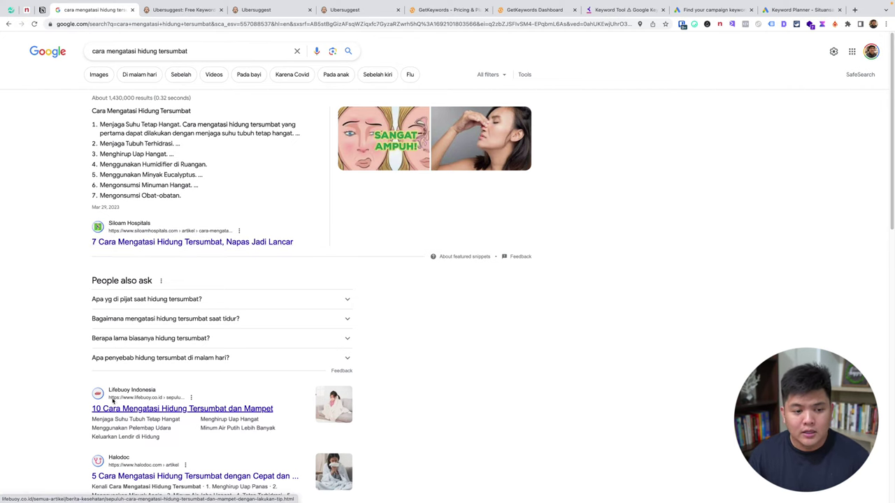
pyautogui.scroll(-3, 144, 464)
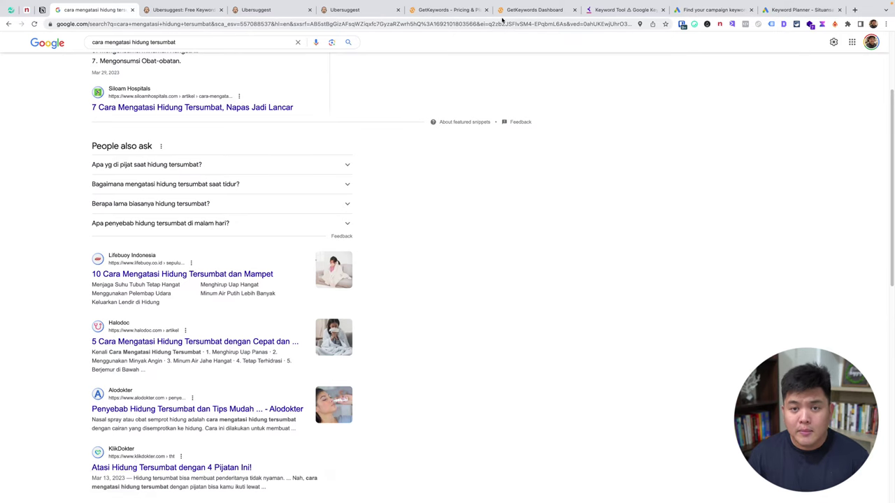
# Compare the GetKeywords dashboard and Ubersuggest's Content Ideas list with the pages ranking in the Google results
pyautogui.click(523, 13)
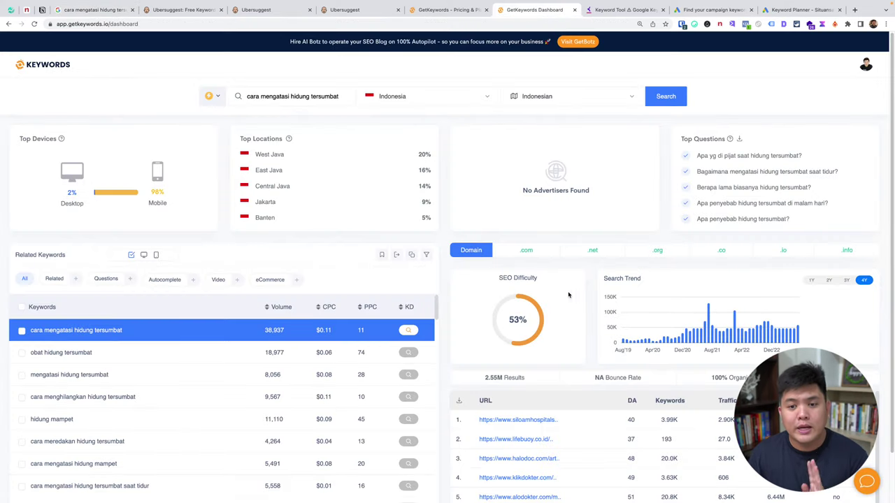
pyautogui.click(378, 13)
pyautogui.scroll(-2, 343, 342)
pyautogui.scroll(-3, 344, 342)
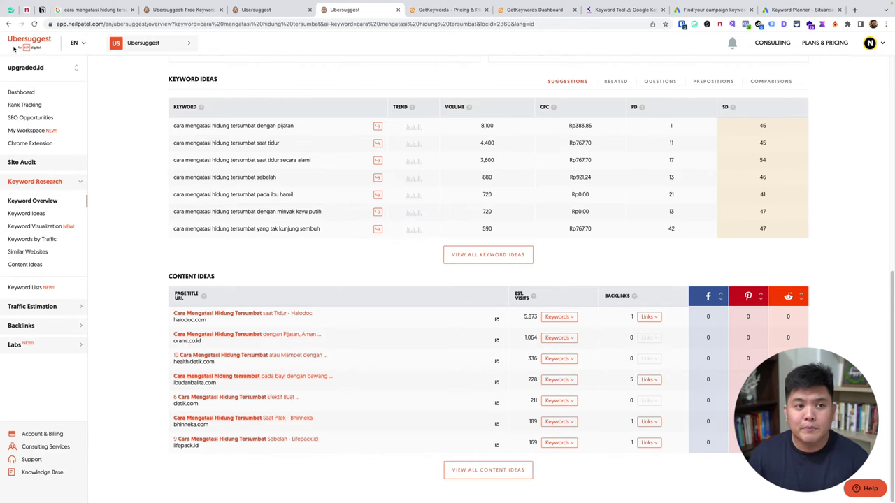
pyautogui.click(84, 12)
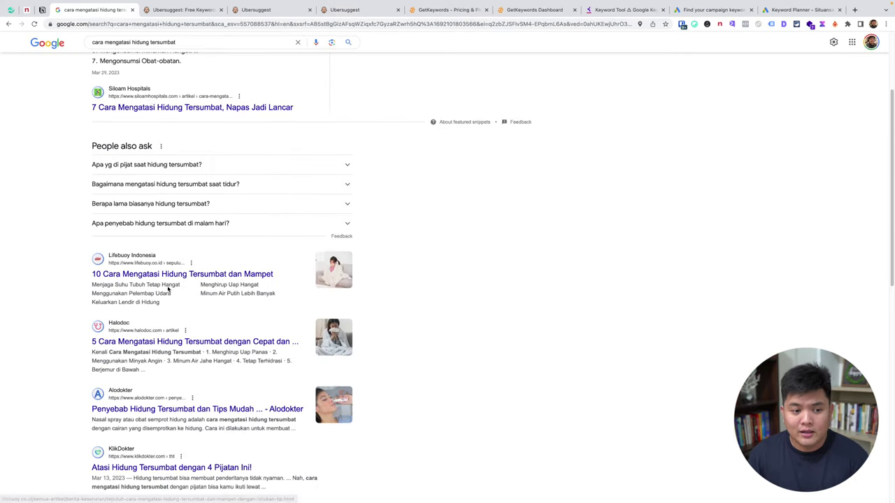
# Browse the Related Keywords table in GetKeywords and examine the volume of each suggestion
pyautogui.click(539, 11)
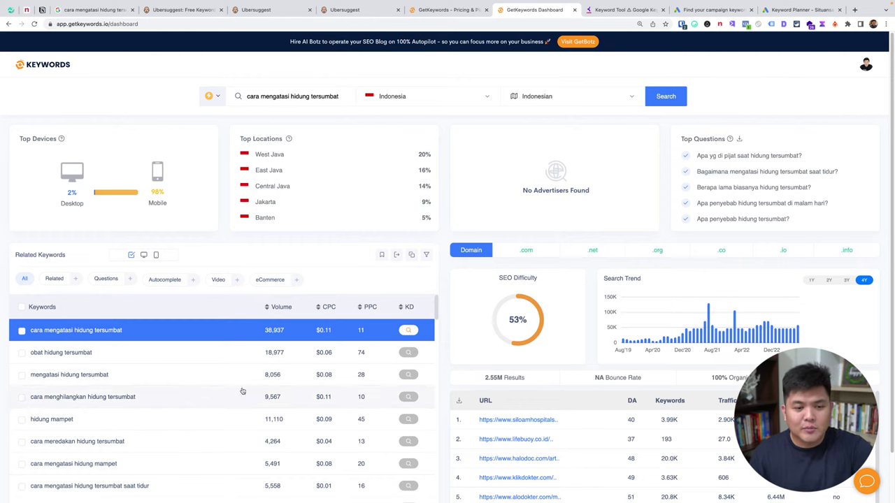
pyautogui.scroll(-5, 261, 405)
pyautogui.scroll(5, 260, 405)
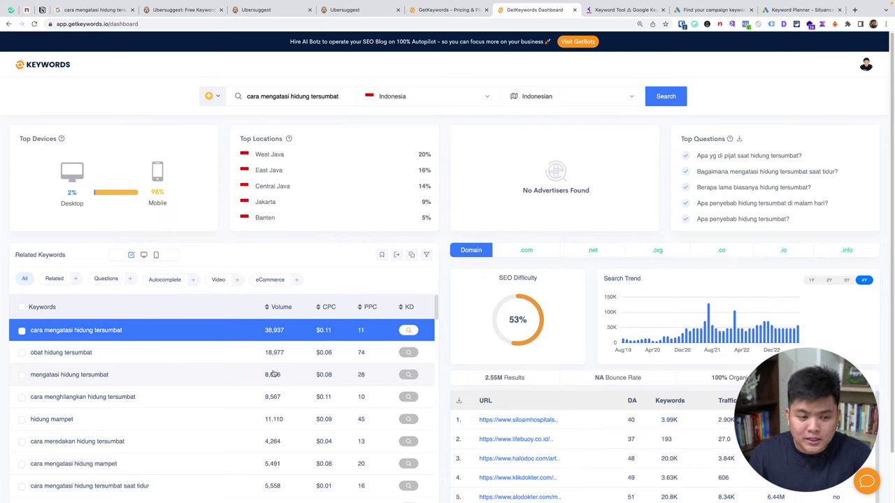
pyautogui.scroll(-3, 251, 377)
pyautogui.scroll(3, 252, 377)
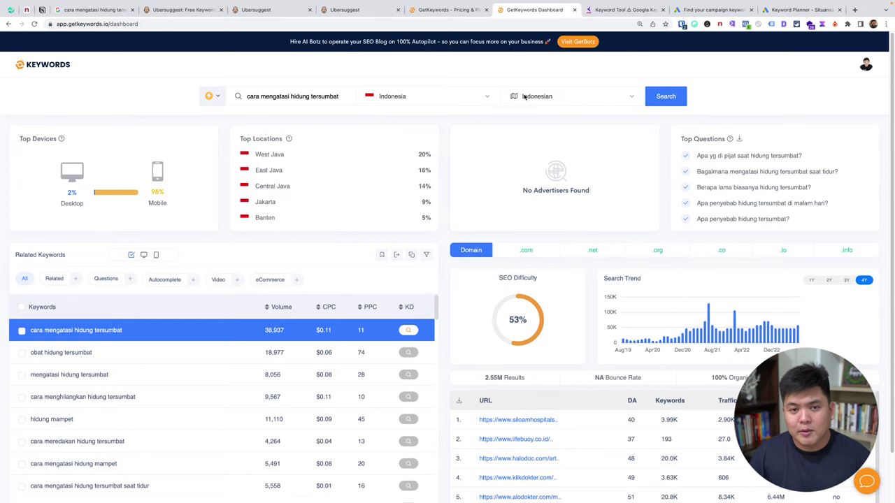
# Revisit the keyword's overview figures in Ubersuggest and return to the GetKeywords dashboard
pyautogui.click(380, 14)
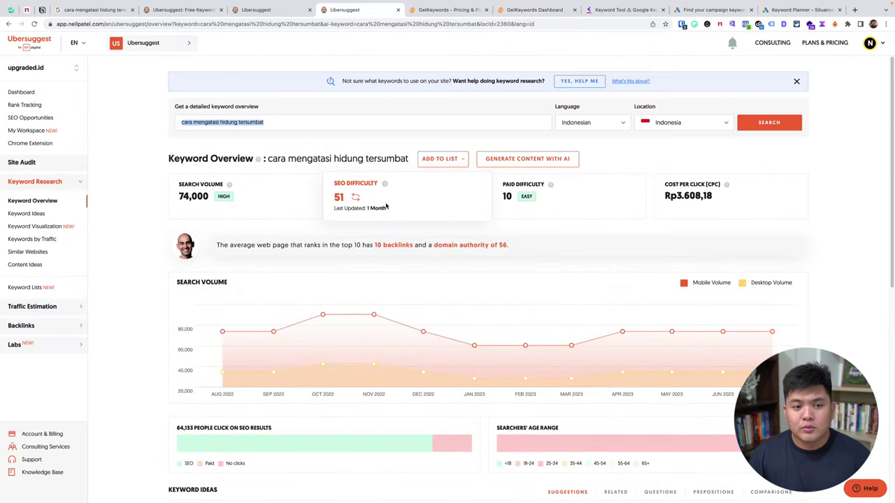
pyautogui.click(224, 119)
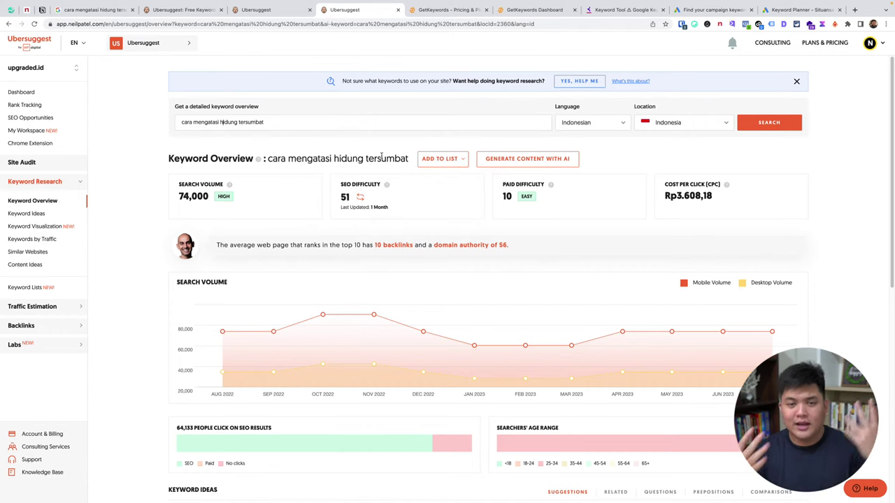
pyautogui.click(550, 11)
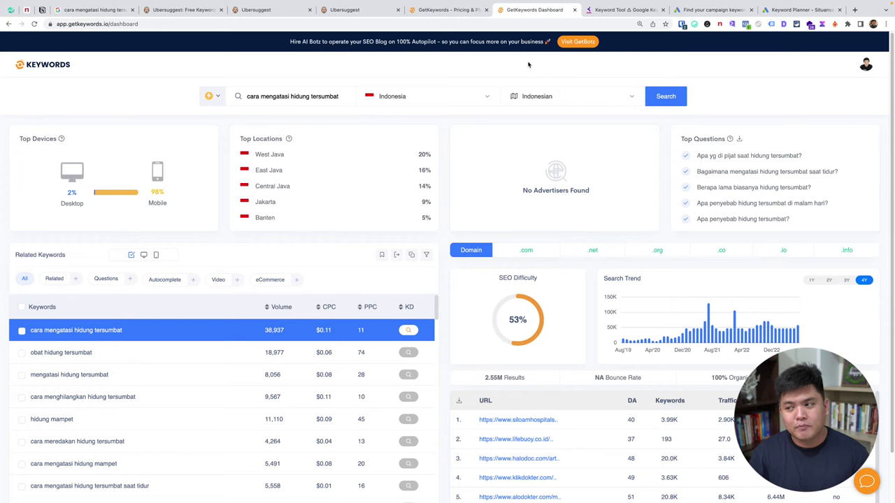
# Switch to Keyword Tool and set the search country to Indonesia and the language to Indonesian - Bahasa Indonesia
pyautogui.click(623, 10)
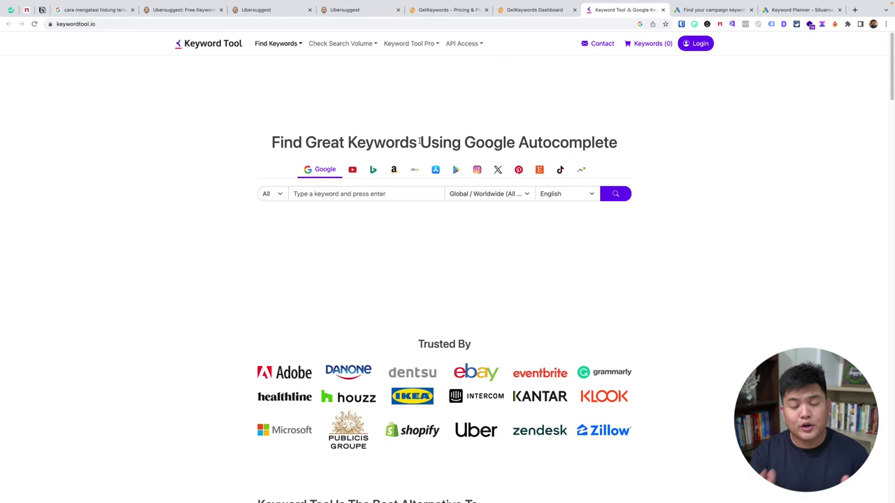
pyautogui.click(506, 199)
pyautogui.write('indon')
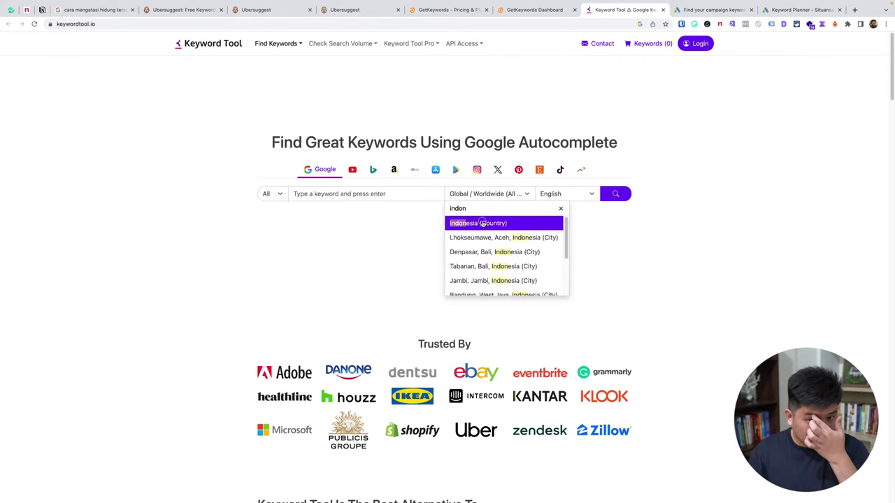
pyautogui.click(481, 225)
pyautogui.click(552, 193)
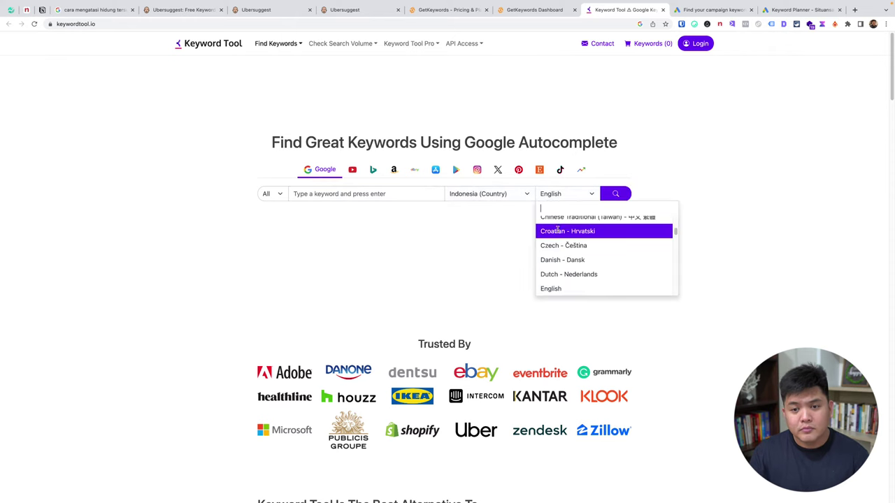
pyautogui.scroll(3, 556, 238)
pyautogui.scroll(1, 568, 241)
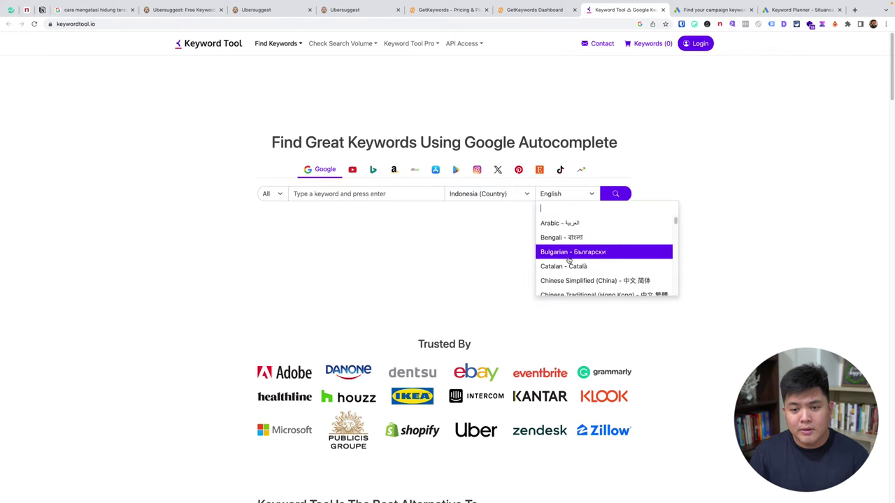
pyautogui.write('indo')
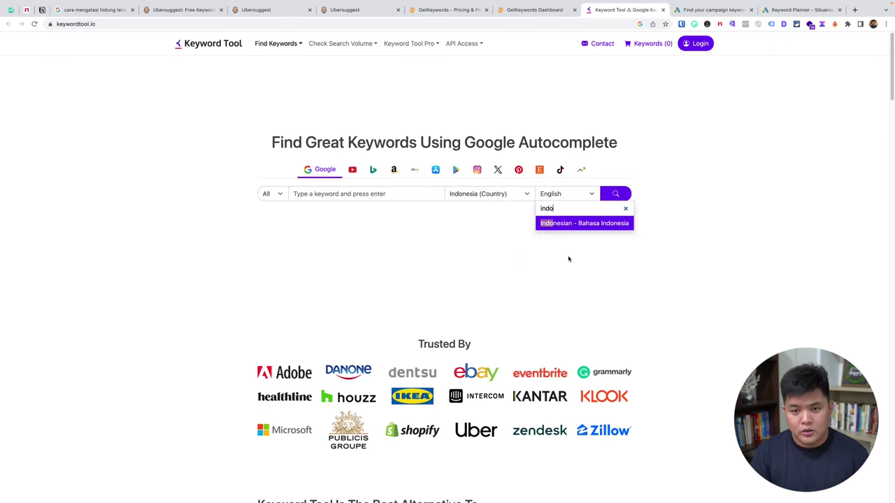
pyautogui.click(571, 225)
# Run a Google keyword suggestion search for "cara mengatasi hidung tersumbat"
pyautogui.click(411, 194)
pyautogui.hotkey('ctrl', 'v')
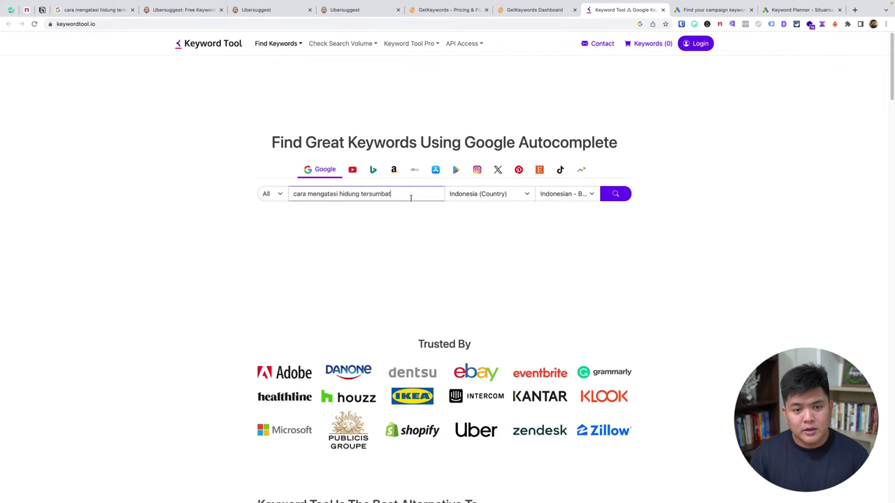
pyautogui.click(618, 194)
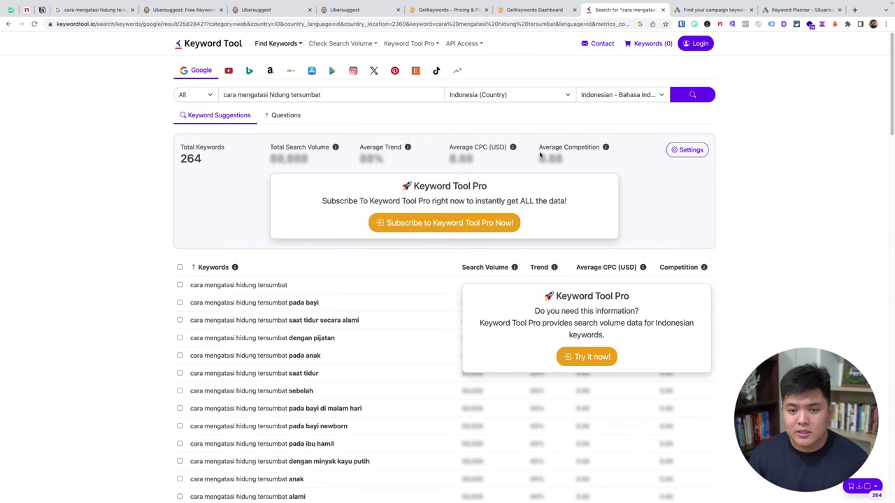
# Browse the Google keyword suggestions listed in Keyword Tool for "cara mengatasi hidung tersumbat"
pyautogui.scroll(-3, 559, 258)
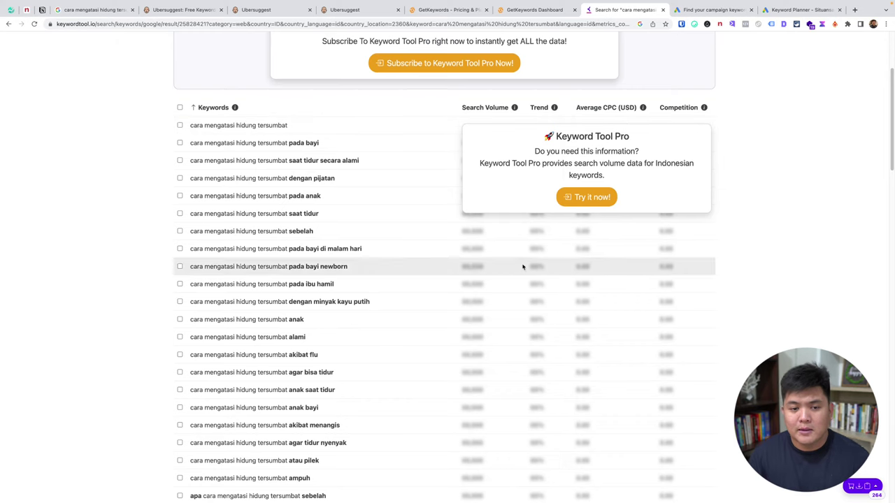
pyautogui.scroll(2, 343, 225)
pyautogui.scroll(-1, 408, 301)
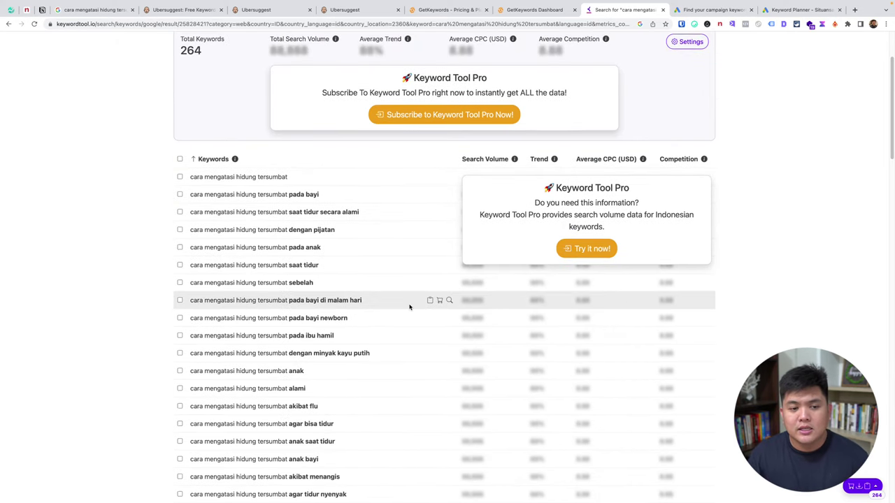
pyautogui.scroll(-1, 408, 307)
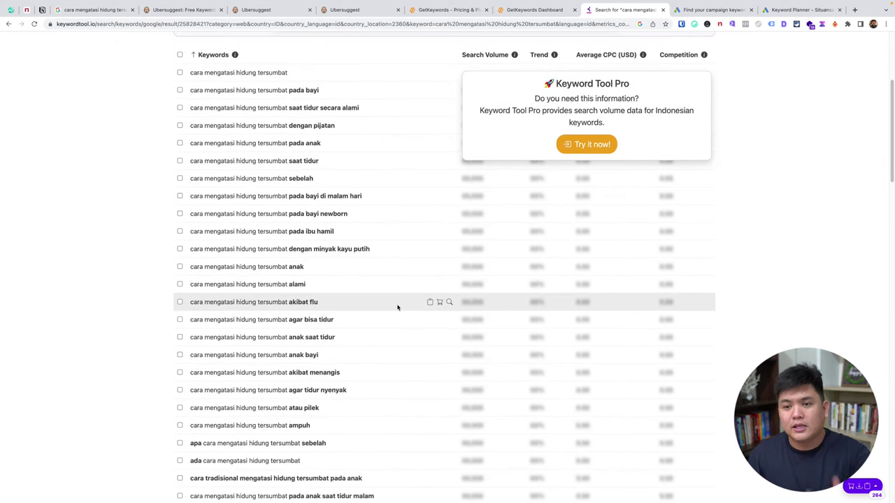
pyautogui.scroll(-2, 394, 305)
pyautogui.scroll(5, 394, 304)
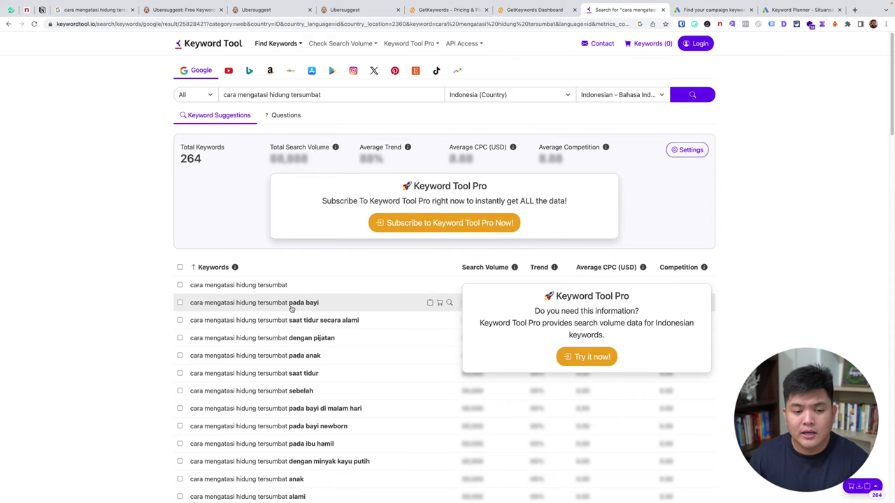
# Compare the suggestions with the Related Keywords table in GetKeywords and the Keyword Ideas table in Ubersuggest
pyautogui.click(443, 11)
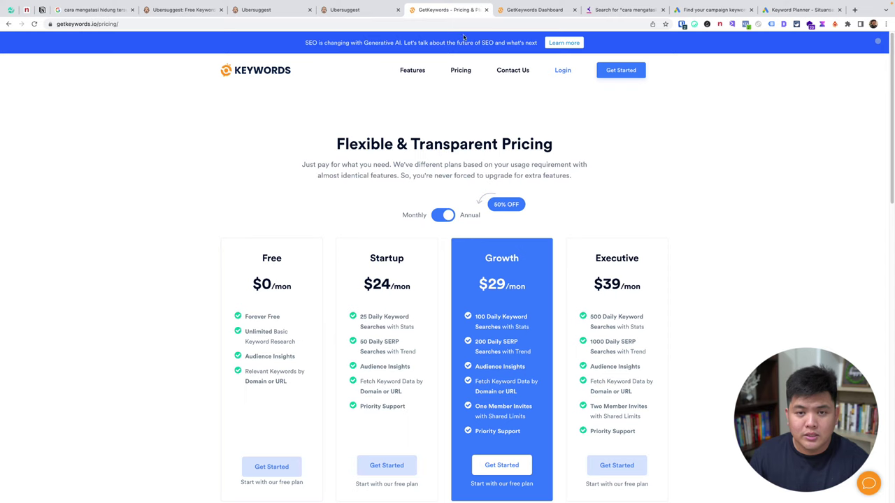
pyautogui.click(519, 15)
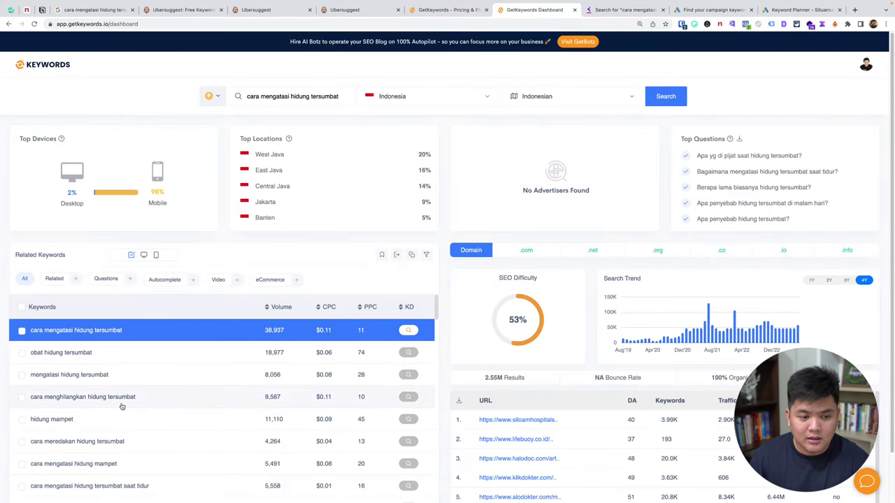
pyautogui.scroll(-3, 132, 363)
pyautogui.scroll(3, 140, 421)
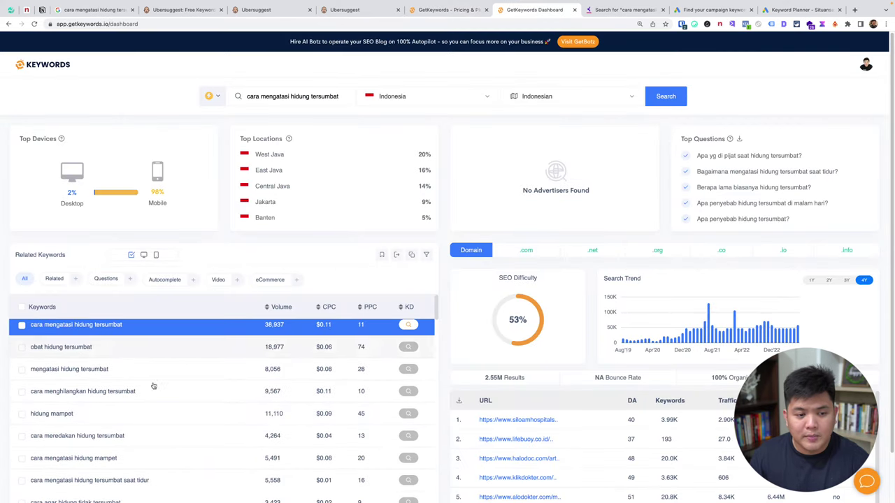
pyautogui.click(375, 11)
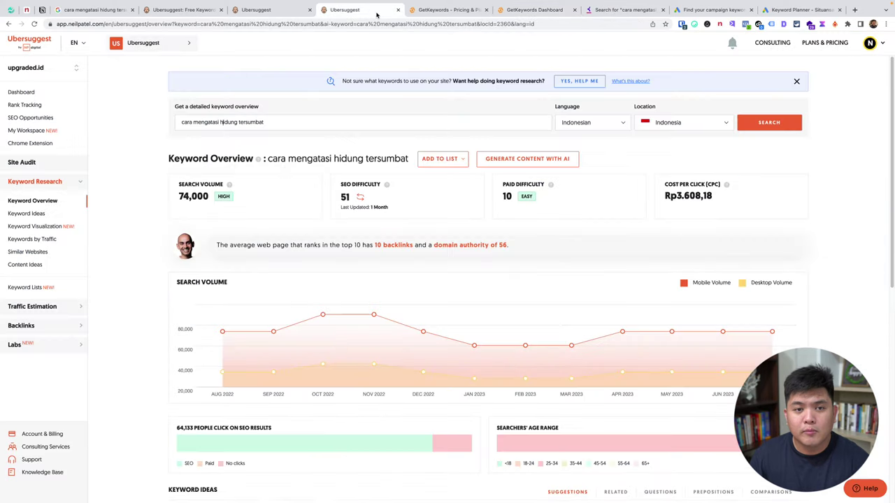
pyautogui.scroll(-4, 246, 274)
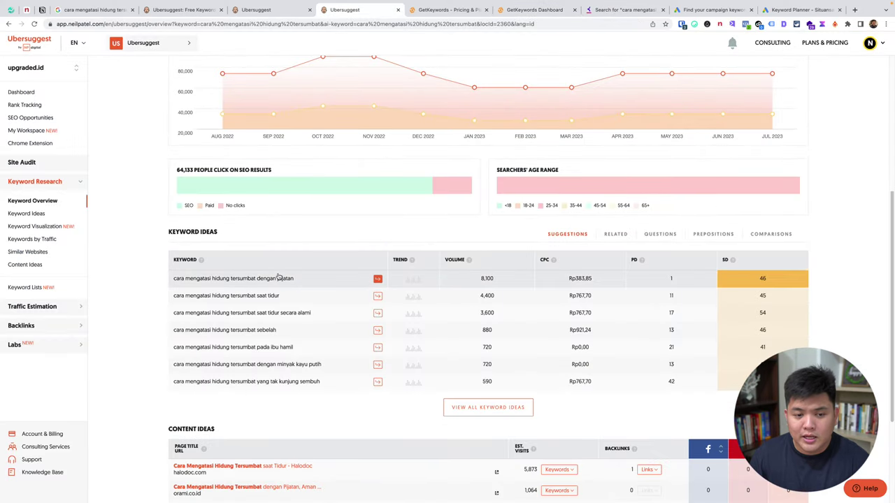
# Return to Keyword Tool and review its supported search platforms and the long-tail keyword suggestions
pyautogui.click(618, 12)
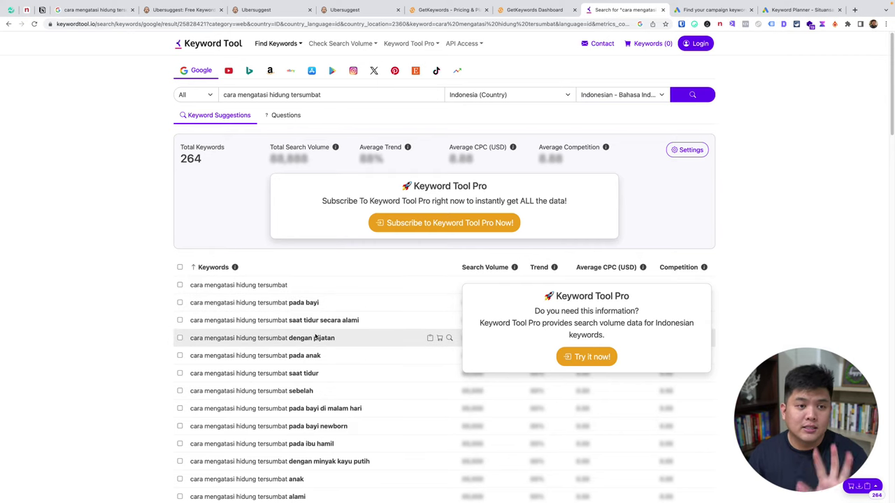
pyautogui.scroll(-1, 318, 339)
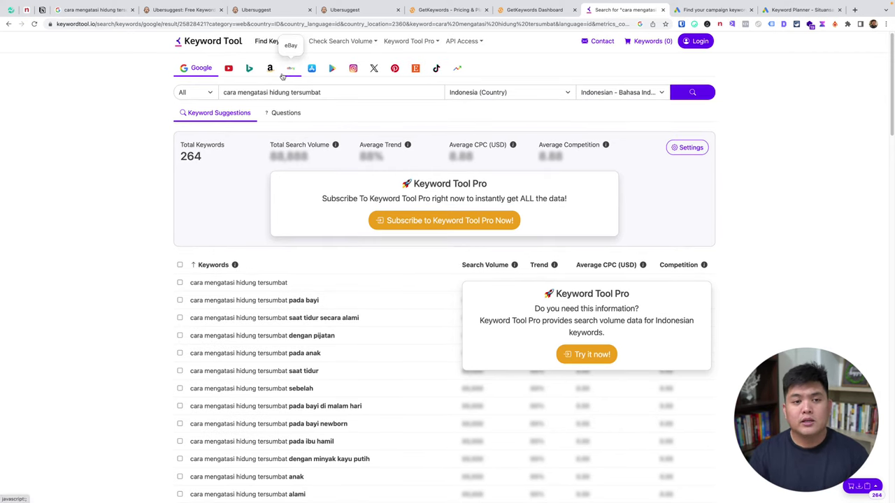
pyautogui.scroll(-3, 305, 233)
pyautogui.scroll(1, 304, 261)
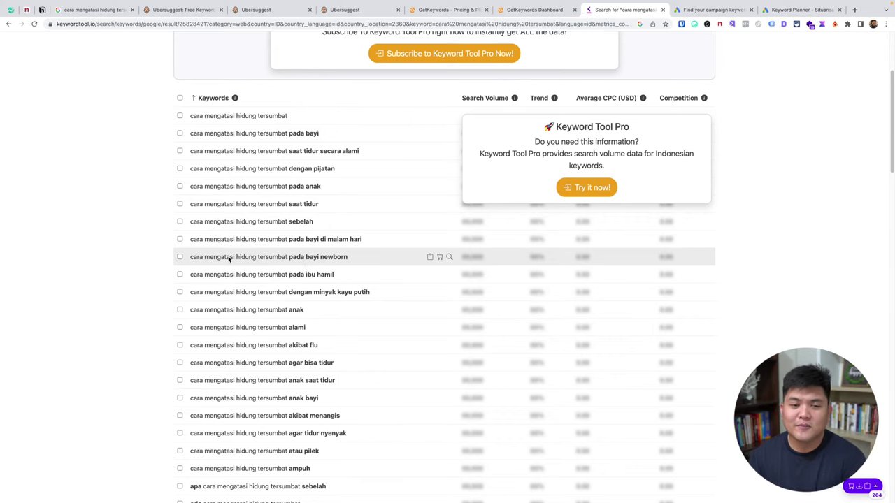
pyautogui.scroll(5, 228, 259)
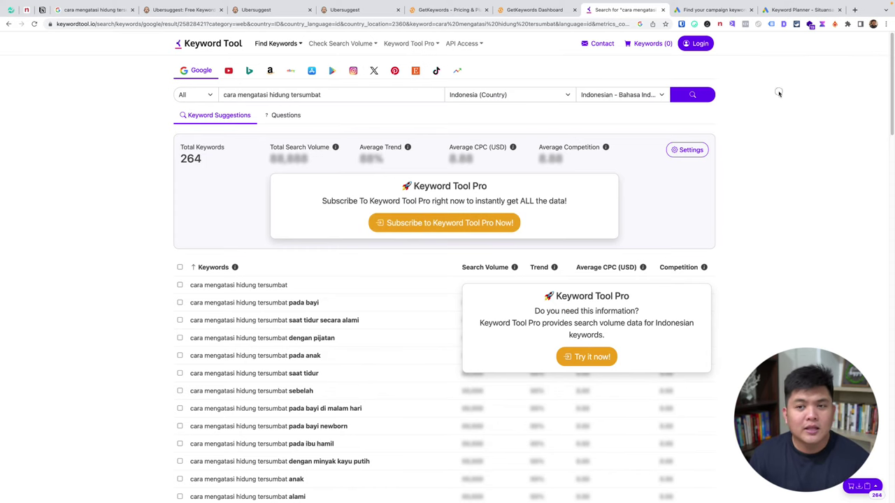
# Switch to the Google Ads Keyword Planner introduction page and look over its description and features
pyautogui.click(727, 13)
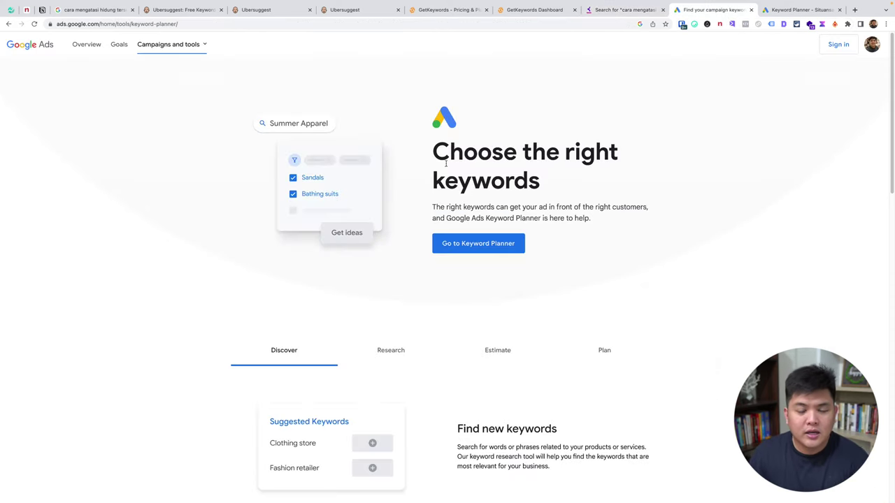
pyautogui.moveTo(433, 150); pyautogui.dragTo(538, 186)
pyautogui.click(538, 186)
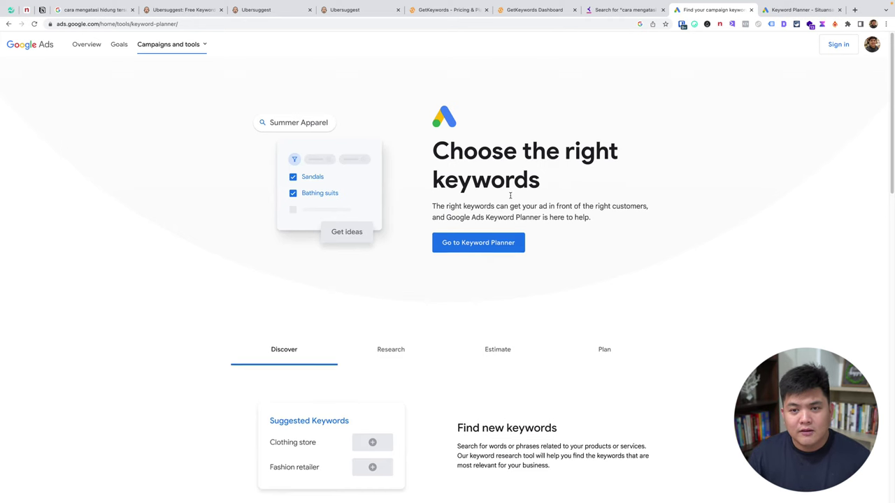
pyautogui.scroll(-3, 509, 200)
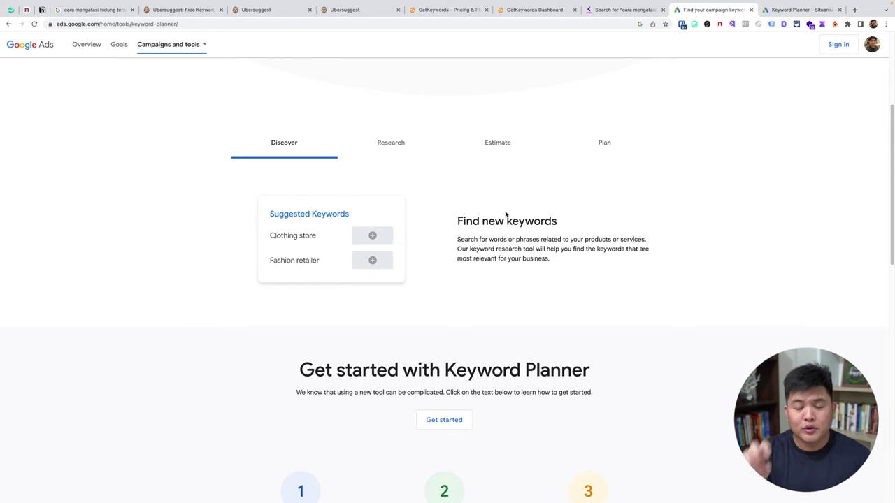
pyautogui.scroll(3, 504, 215)
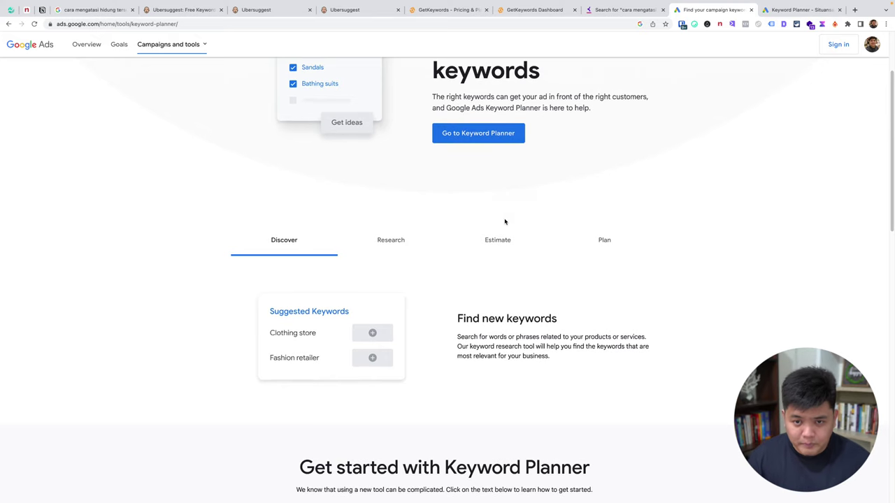
pyautogui.scroll(1, 365, 204)
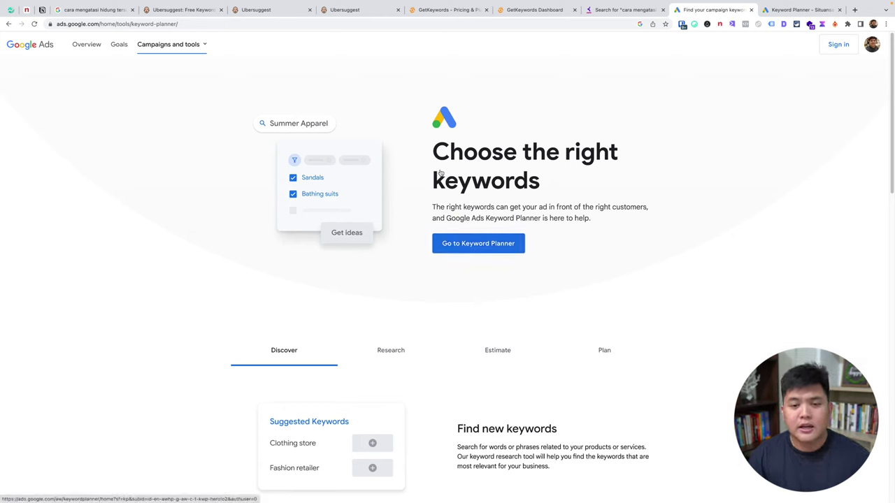
# Switch to Keyword Planner in the Google Ads account and discover new keywords for "cara mengatasi hidung tersumbat"
pyautogui.click(797, 10)
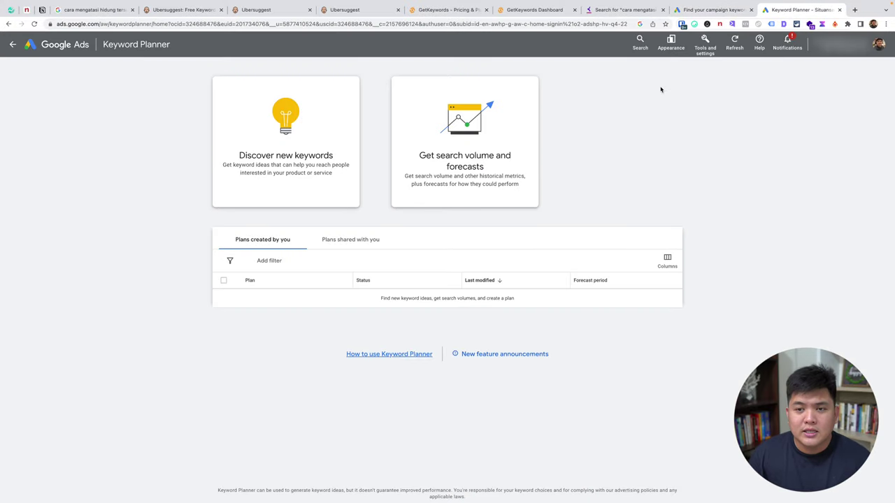
pyautogui.click(702, 48)
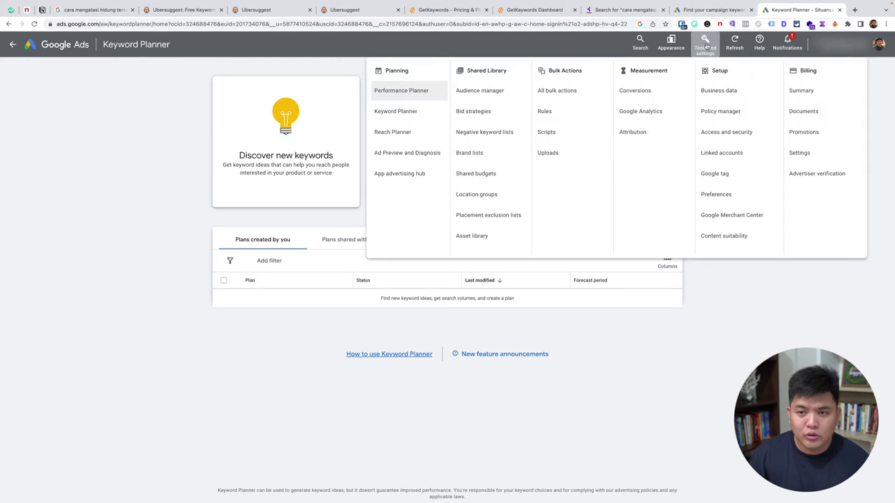
pyautogui.click(412, 112)
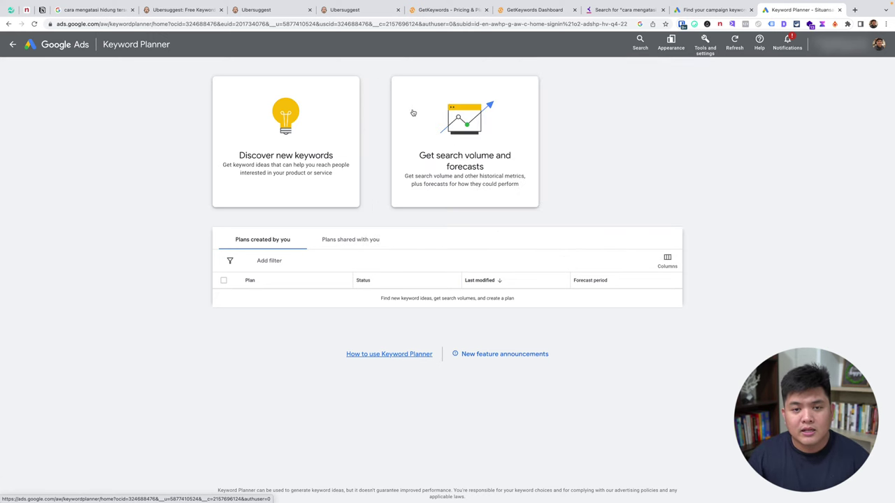
pyautogui.click(295, 154)
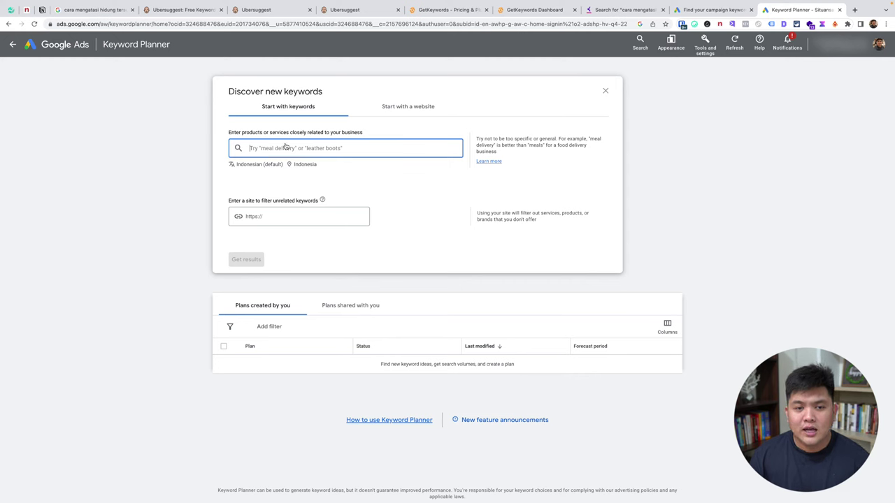
pyautogui.write('cara mengatasi hidung tersumbat')
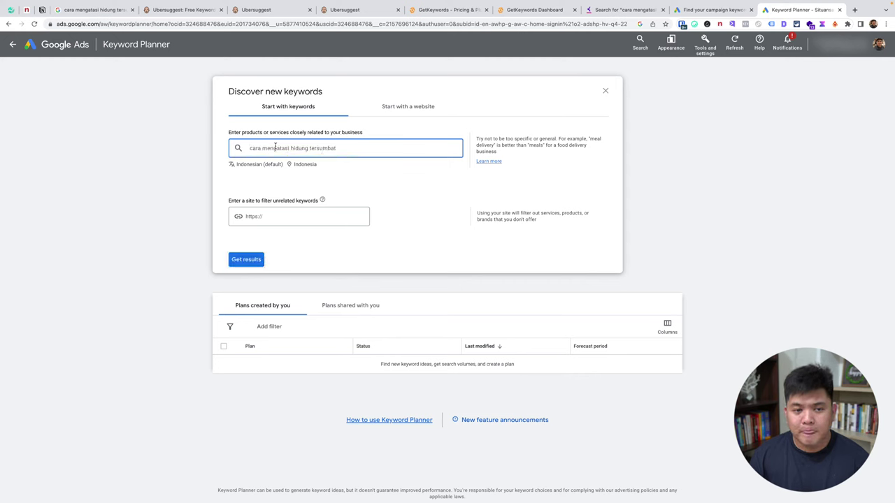
pyautogui.click(246, 259)
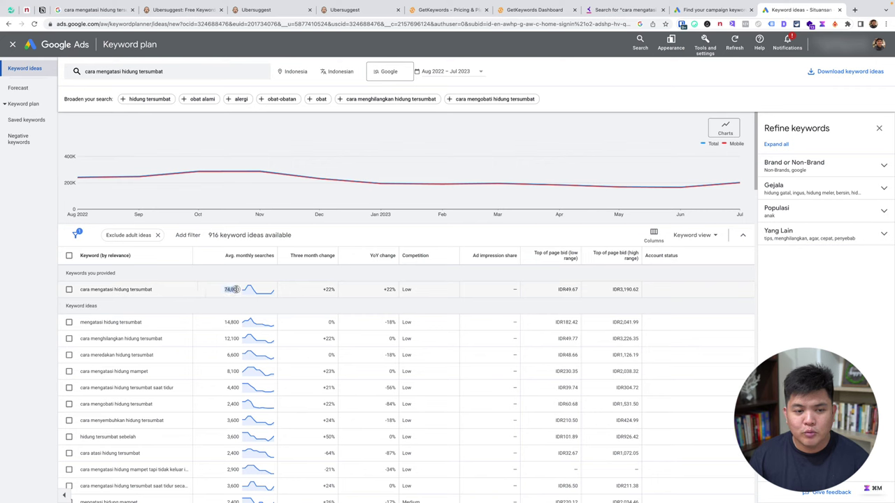
# Examine the keyword's monthly searches, trend and bid range in Keyword Planner and compare them with Ubersuggest's Keyword Overview
pyautogui.moveTo(252, 288)
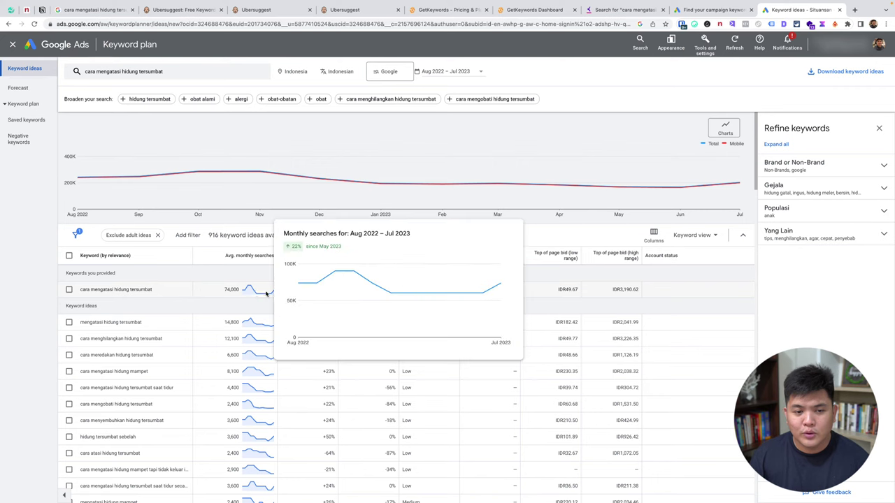
pyautogui.moveTo(342, 287)
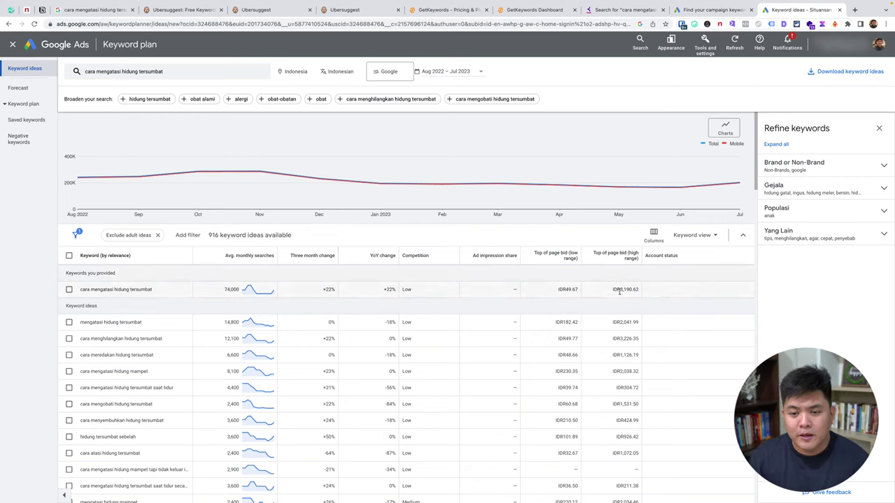
pyautogui.click(356, 10)
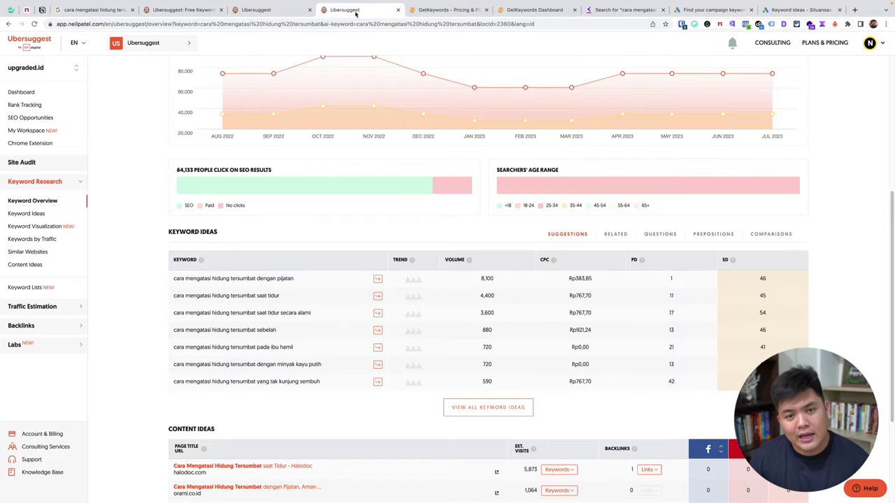
pyautogui.scroll(4, 598, 261)
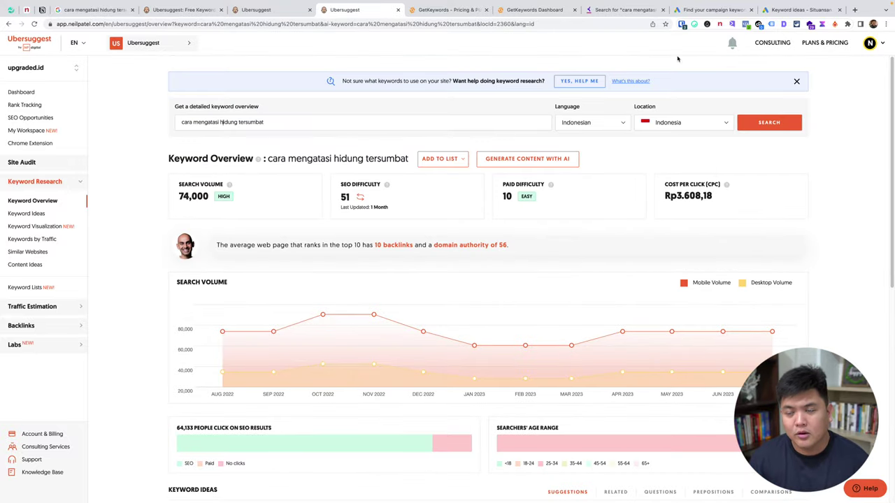
pyautogui.click(779, 9)
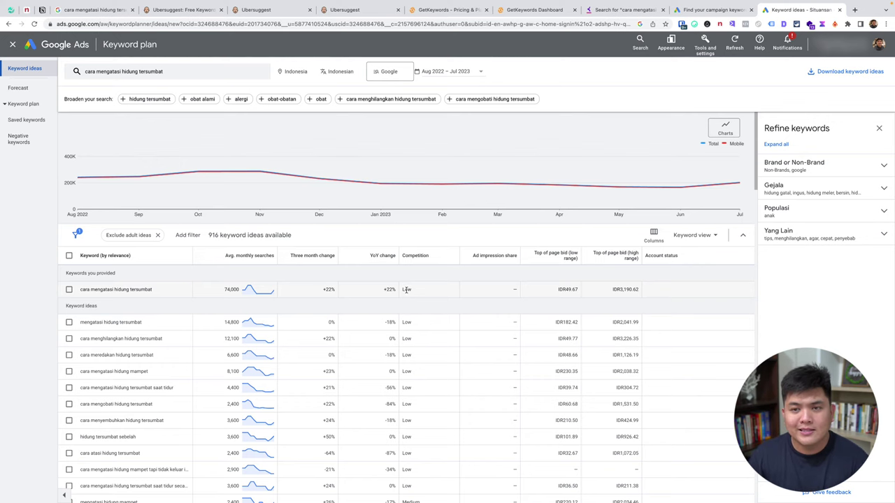
# Review the keyword's Google Search results and return to Keyword Planner to read the definition of the Competition column
pyautogui.click(92, 10)
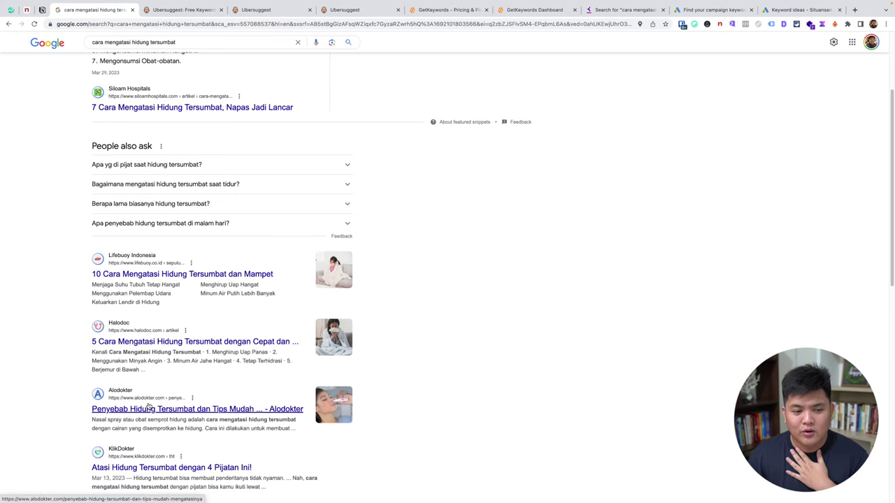
pyautogui.scroll(3, 179, 310)
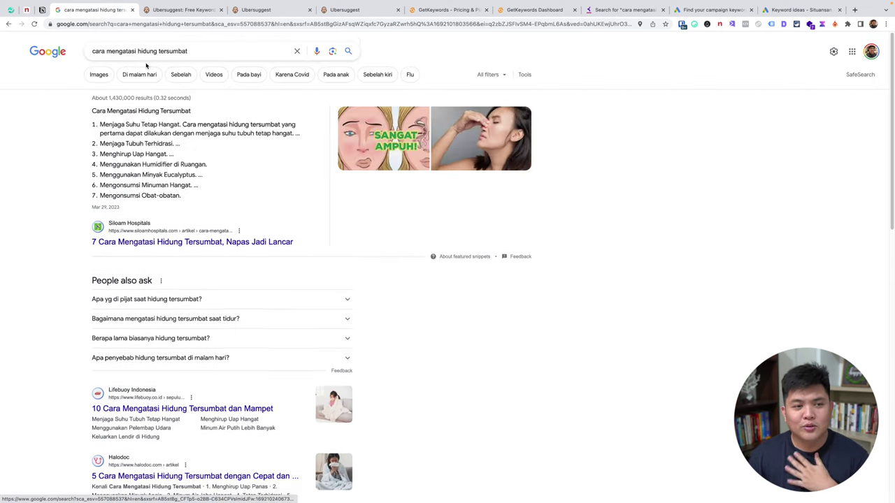
pyautogui.click(709, 10)
pyautogui.click(797, 10)
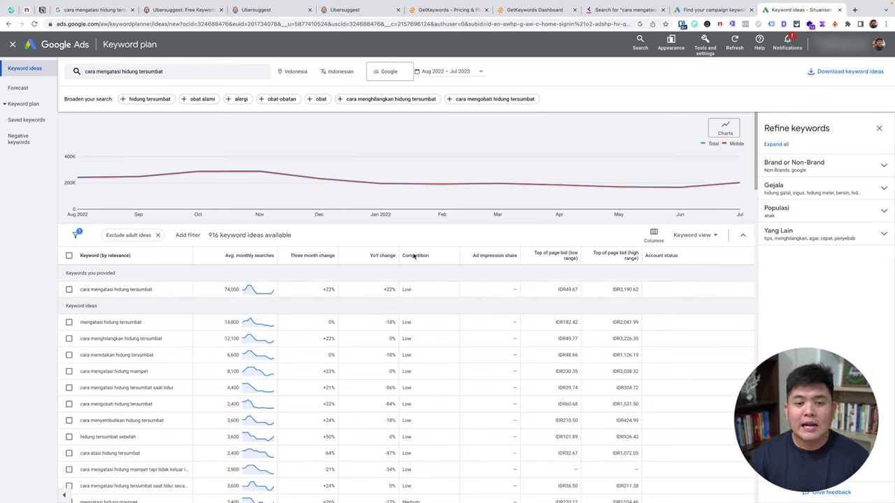
pyautogui.moveTo(414, 257)
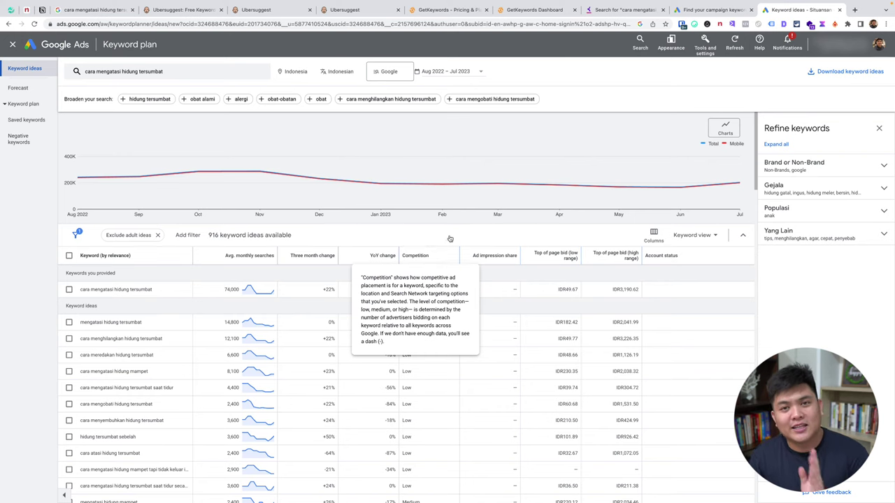
# Compare the keyword's difficulty figures in GetKeywords and Ubersuggest with the Competition column in Keyword Planner
pyautogui.click(535, 11)
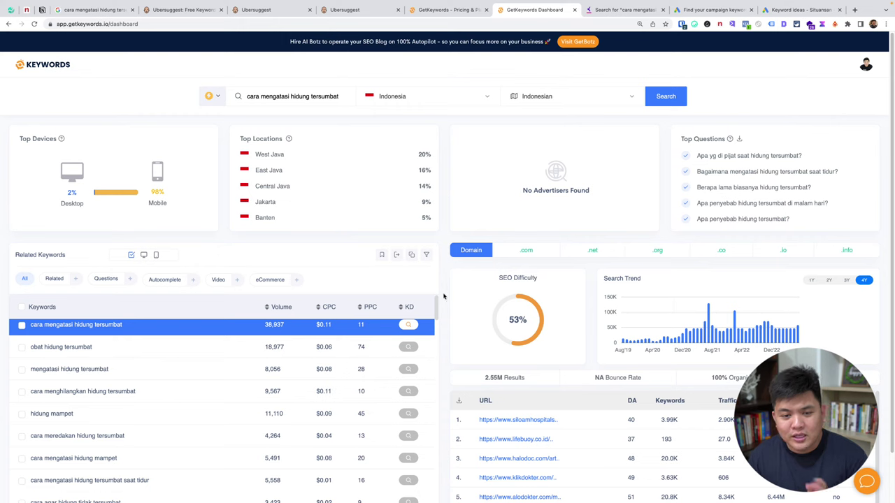
pyautogui.scroll(1, 359, 345)
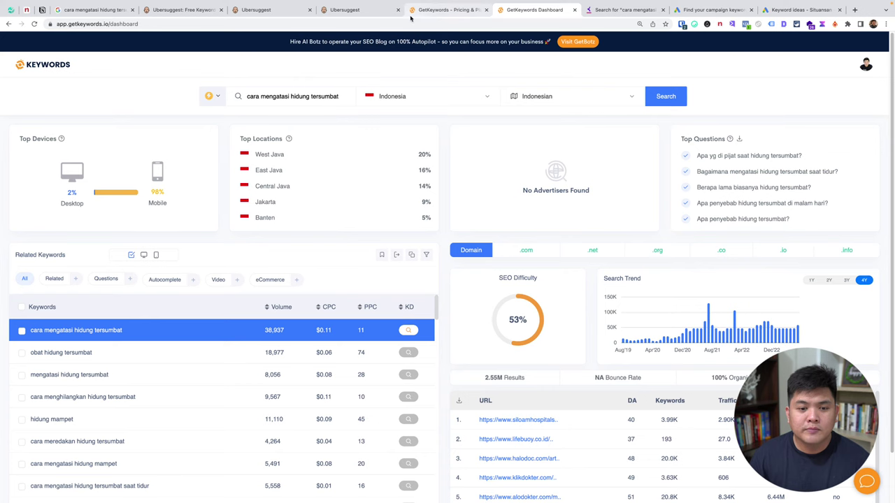
pyautogui.click(336, 12)
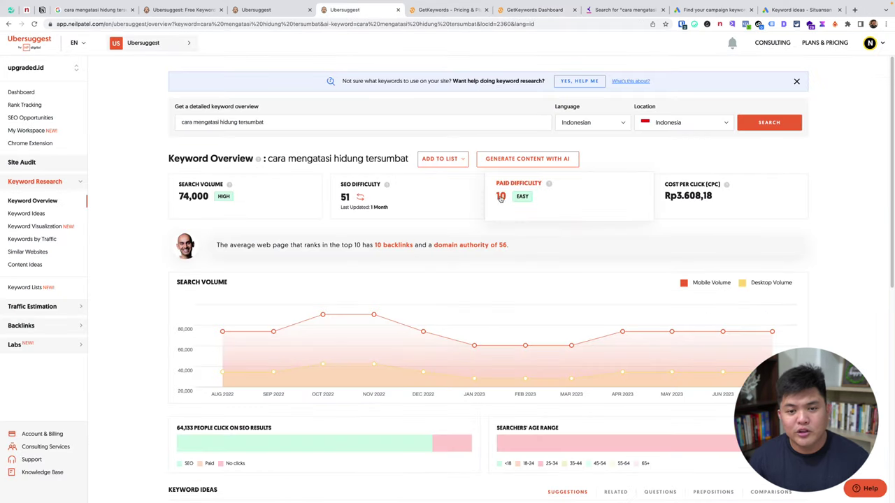
pyautogui.click(709, 10)
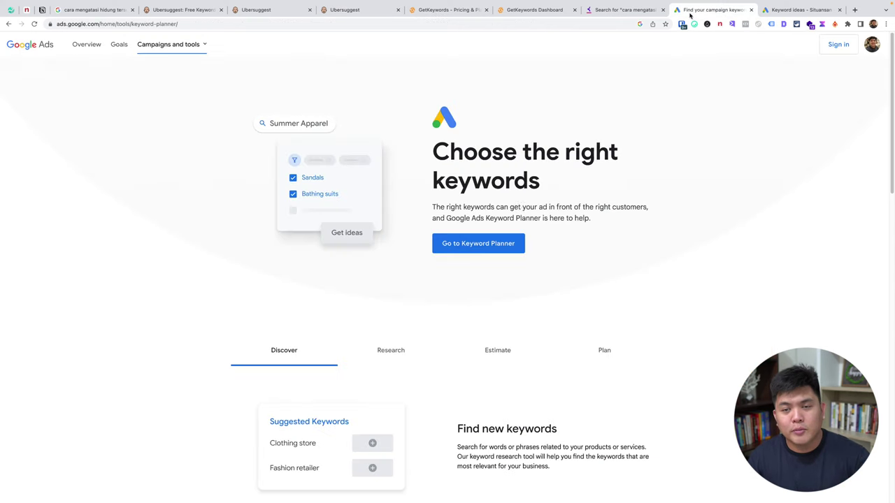
pyautogui.click(798, 10)
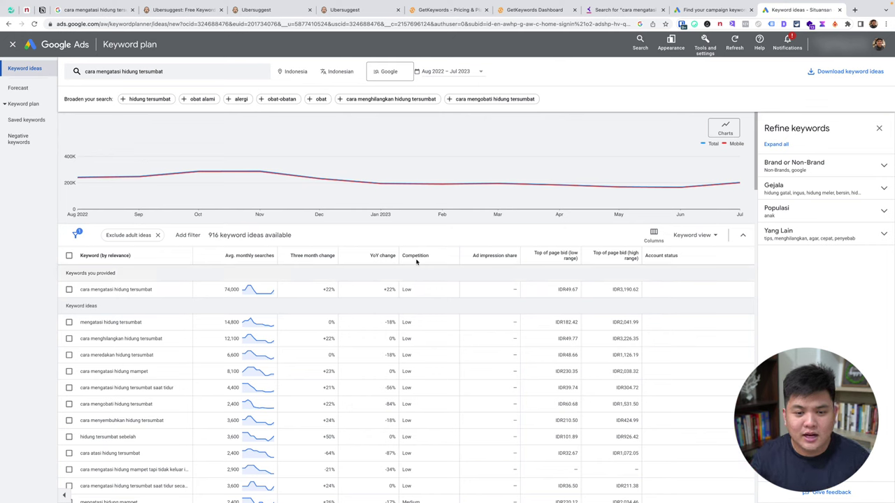
pyautogui.moveTo(417, 260)
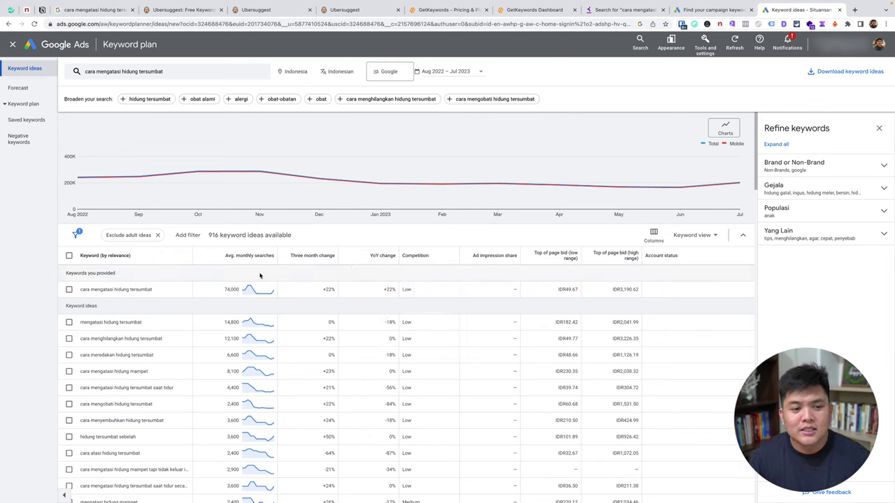